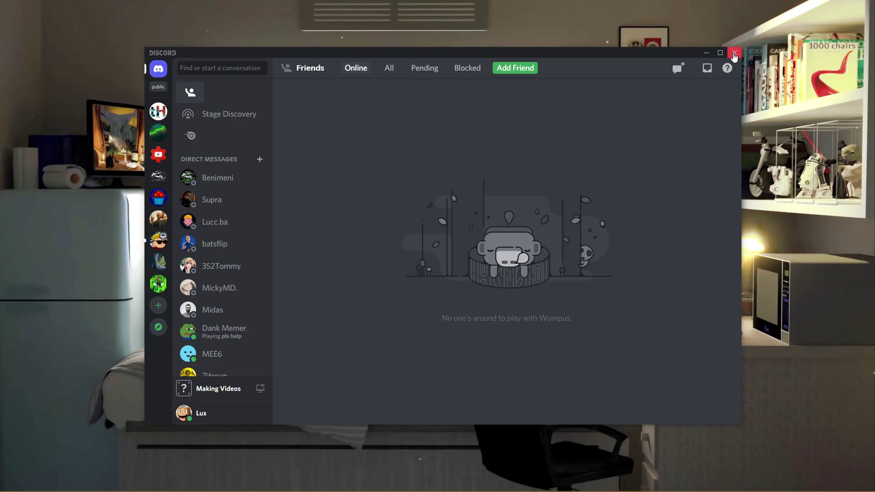
Close Discord and end its leftover Discord (32 bit) process in Task Manager
click(735, 52)
right_click(752, 485)
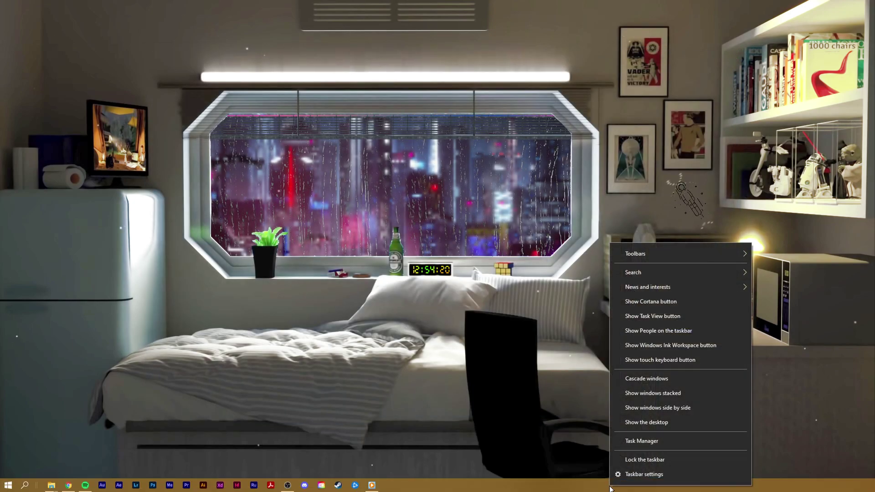
click(681, 440)
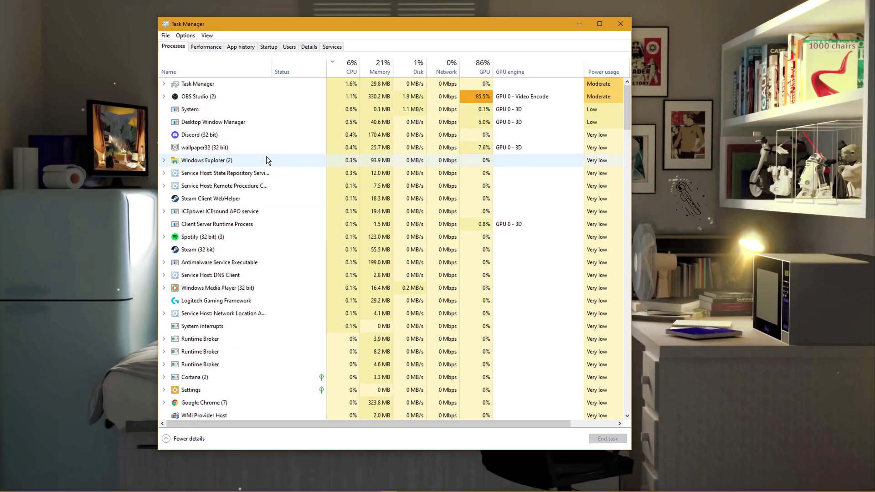
click(270, 140)
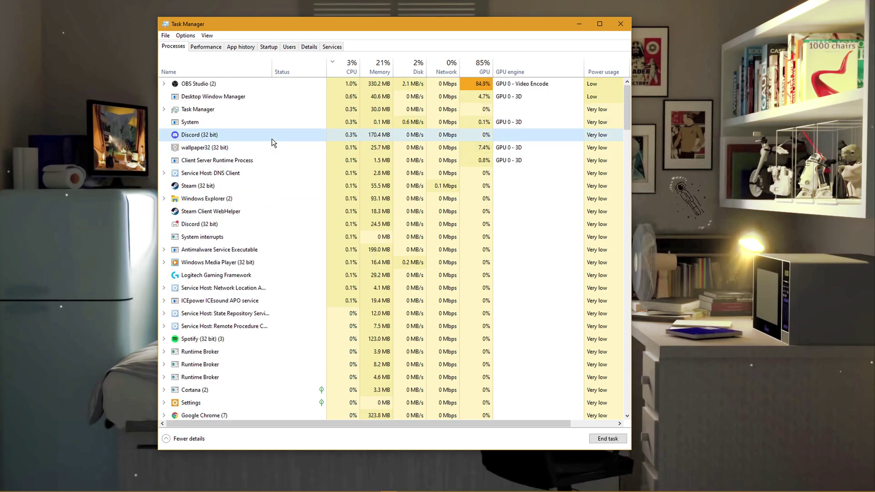
right_click(277, 138)
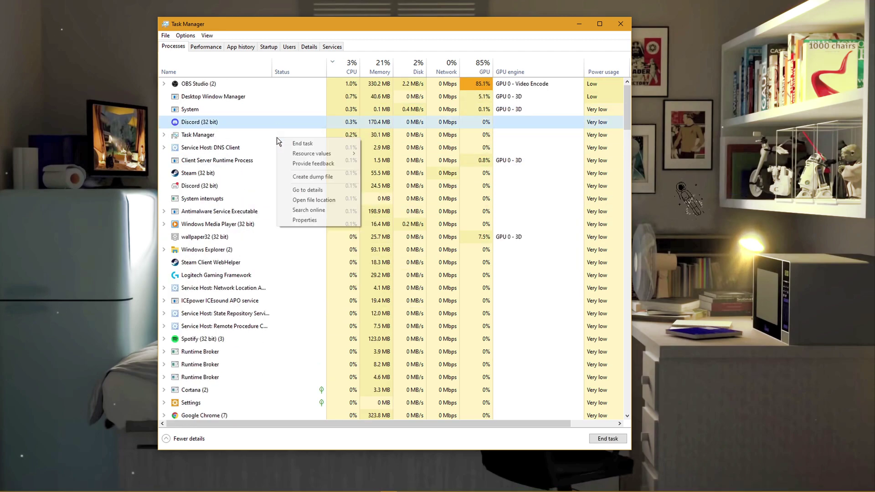
click(326, 146)
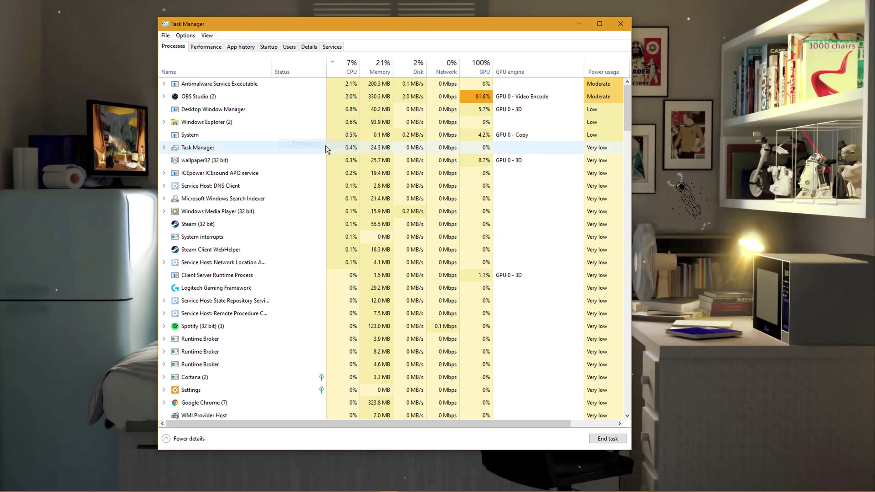
scroll(266, 154, down, 10)
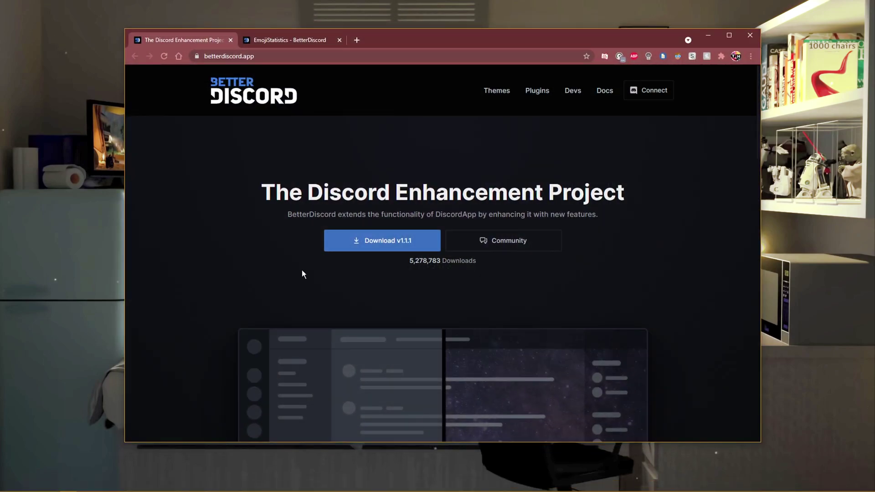
Download the BetterDiscord v1.1.1 installer and show it in its folder
click(353, 240)
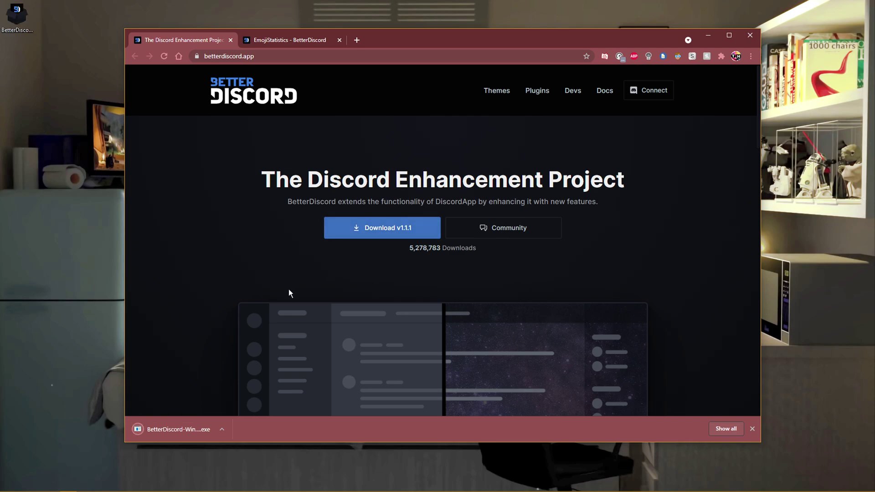
click(223, 432)
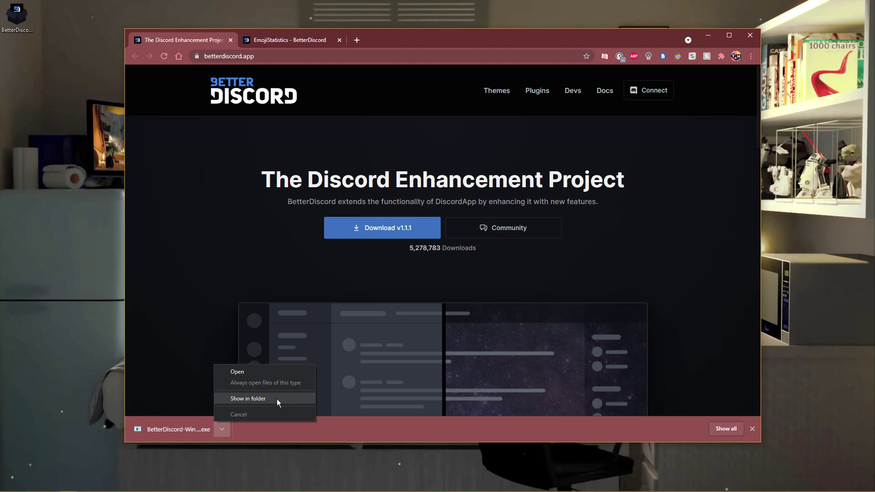
click(750, 429)
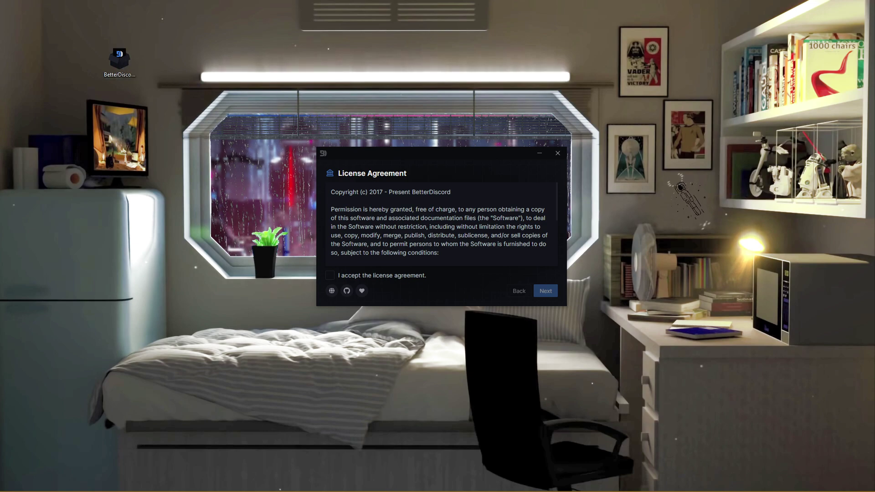
Accept the license, choose Install BetterDiscord, and target the regular Discord
click(330, 275)
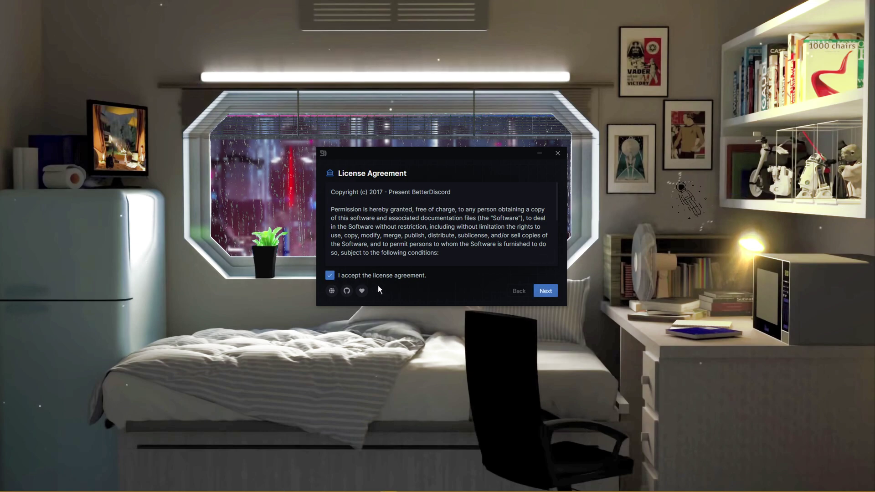
click(546, 291)
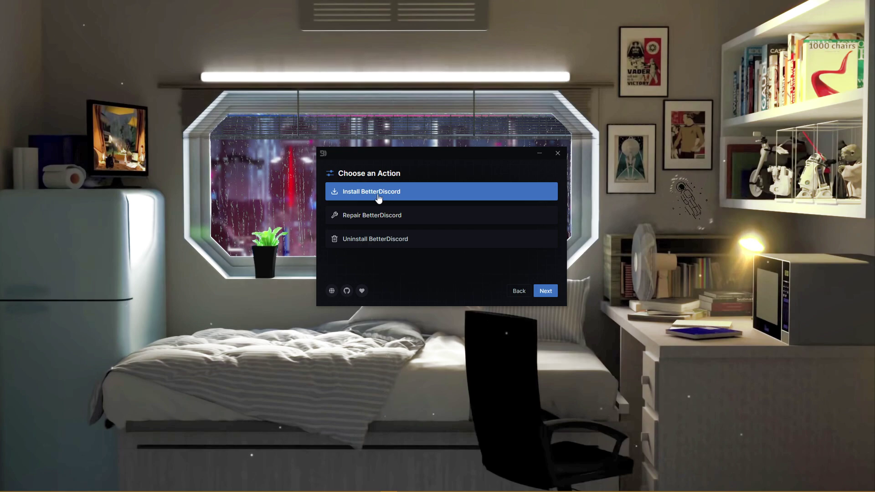
click(546, 290)
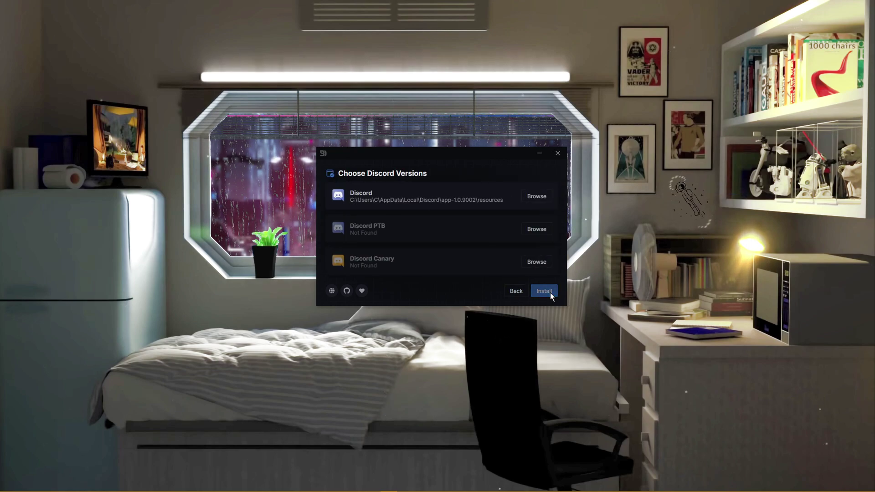
click(508, 206)
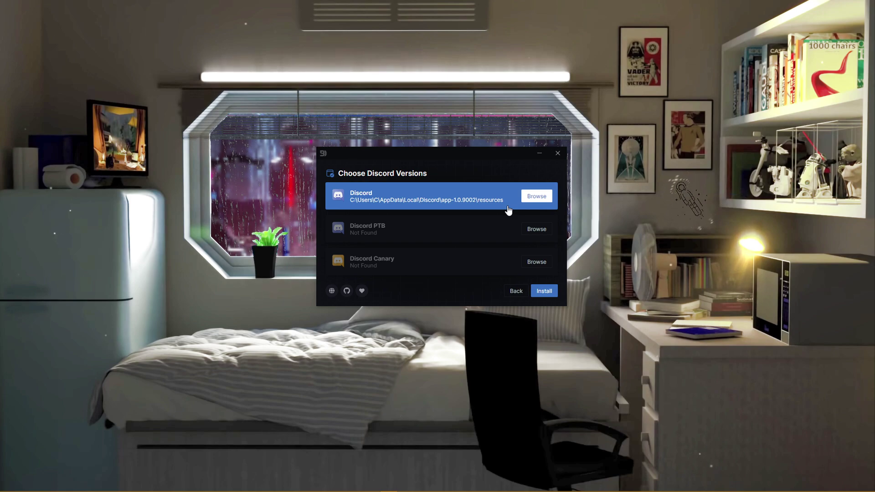
Cancel the manual folder browse and install BetterDiscord into Discord
click(536, 196)
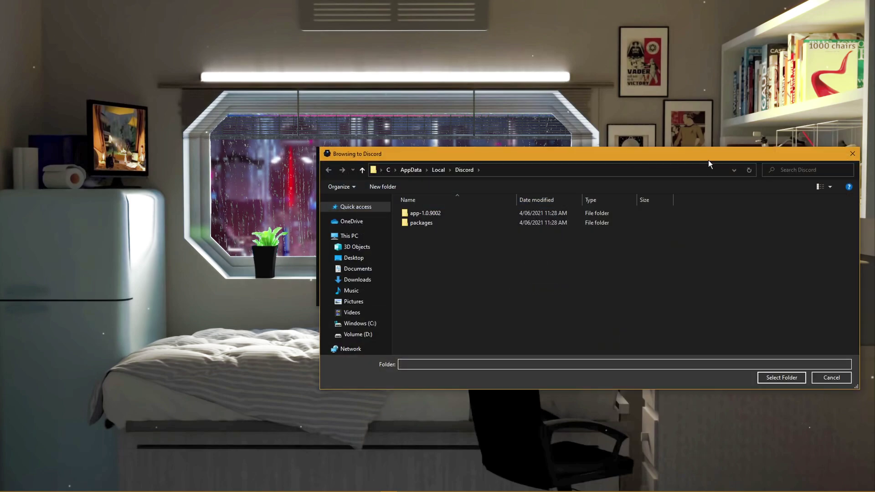
drag(709, 160, 532, 123)
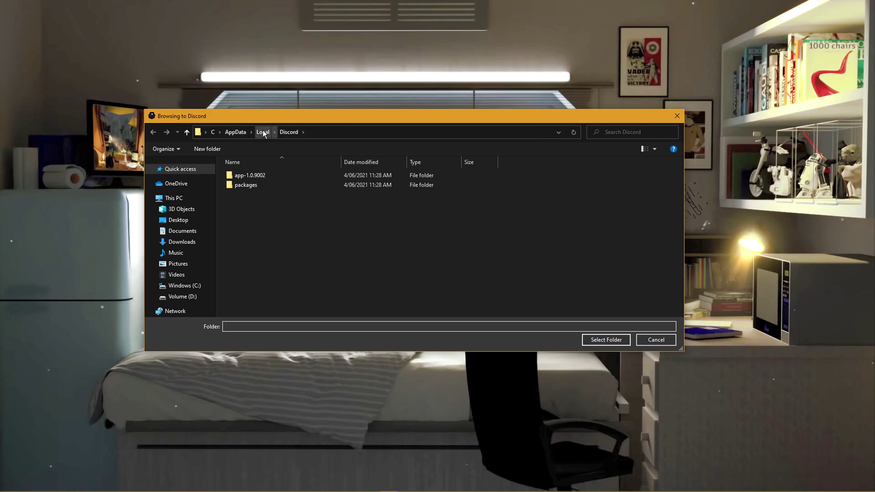
click(647, 342)
click(545, 289)
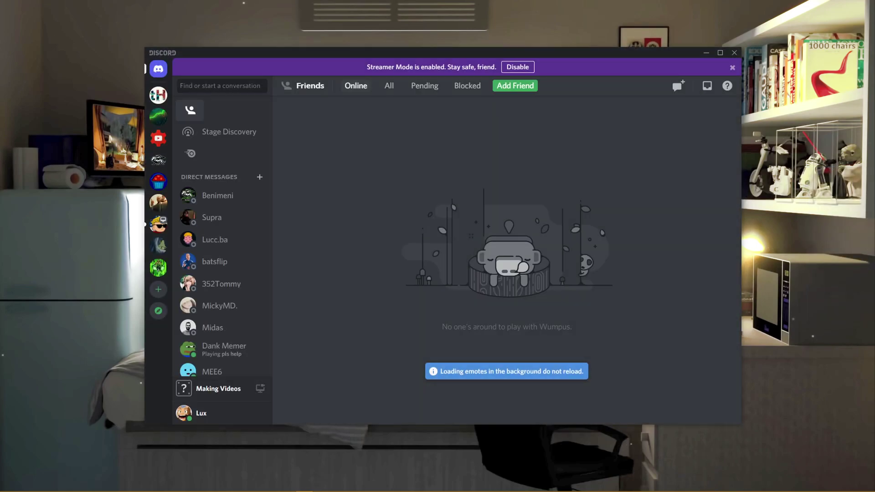
Dismiss the Streamer Mode notice and open the plugins folder from BetterDiscord's Plugins settings
click(732, 66)
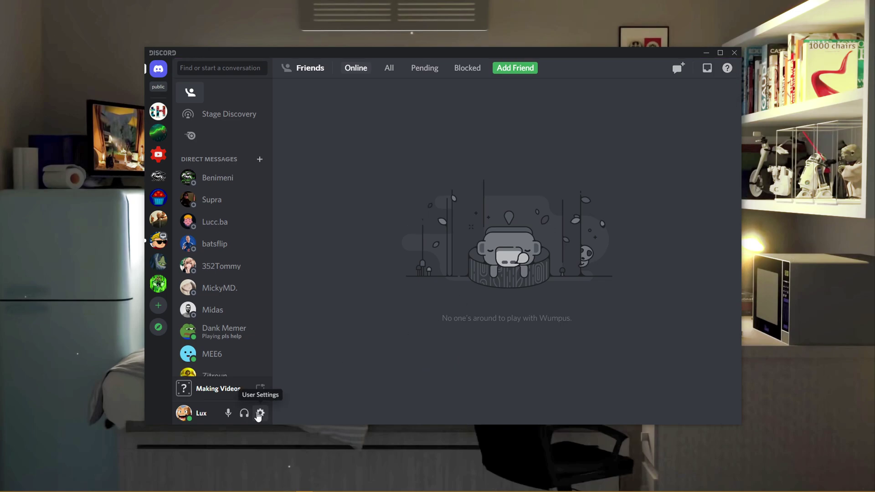
click(259, 414)
mouse_move(254, 240)
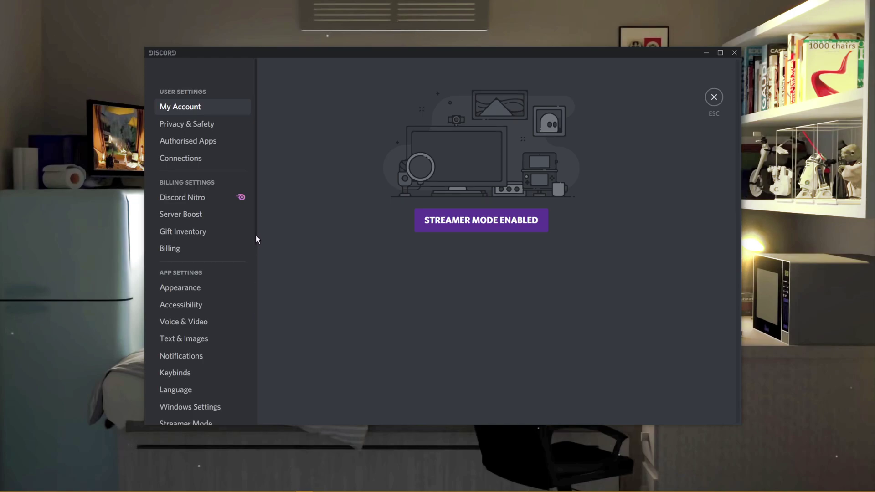
scroll(256, 235, down, 3)
scroll(256, 281, down, 4)
scroll(255, 328, down, 4)
scroll(265, 383, down, 2)
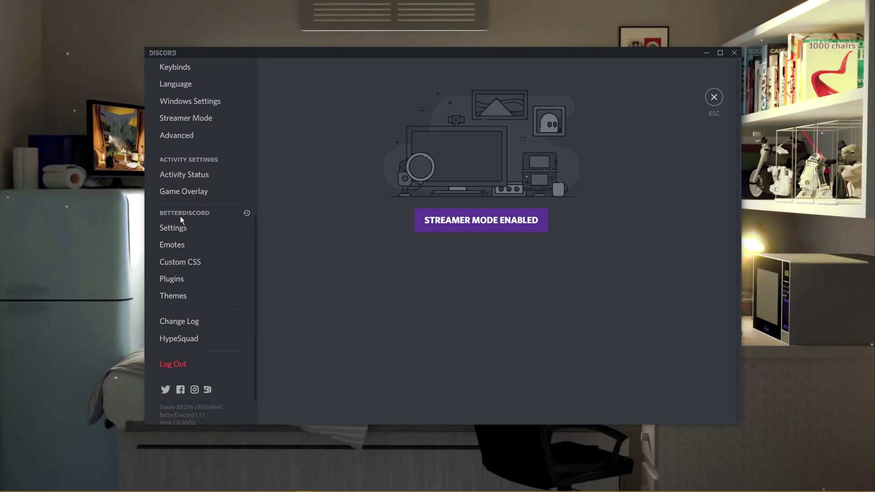
click(177, 280)
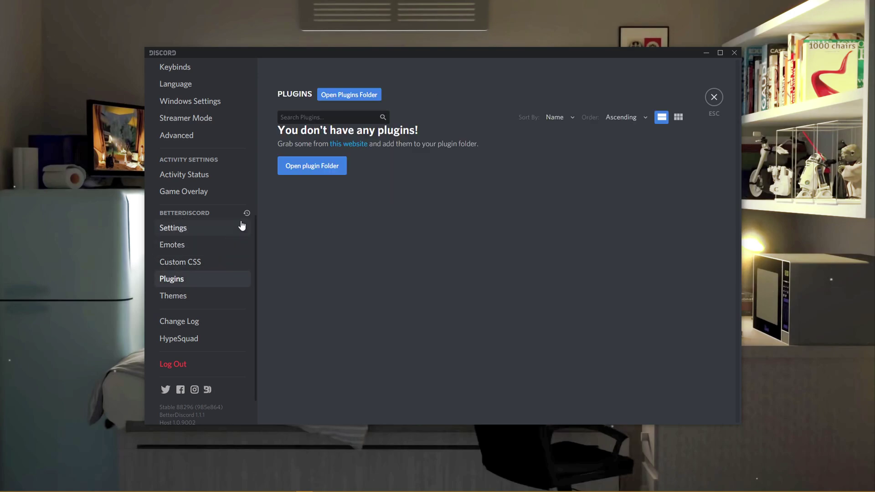
click(292, 168)
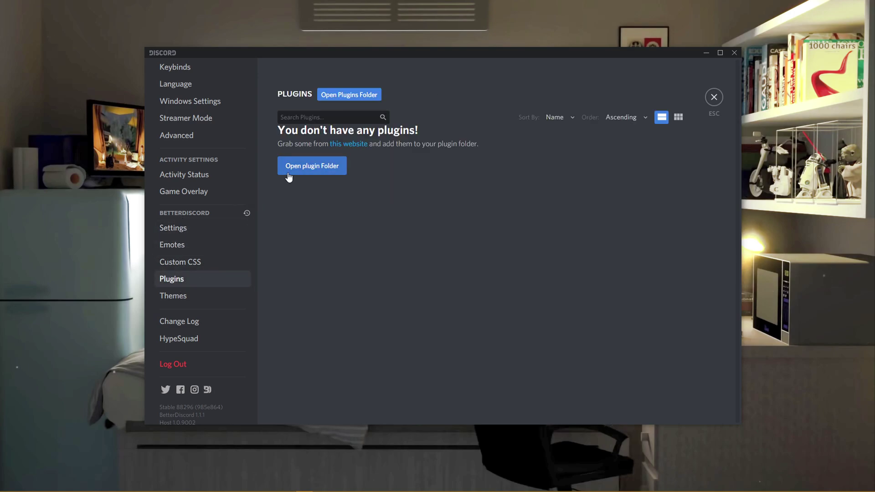
click(253, 42)
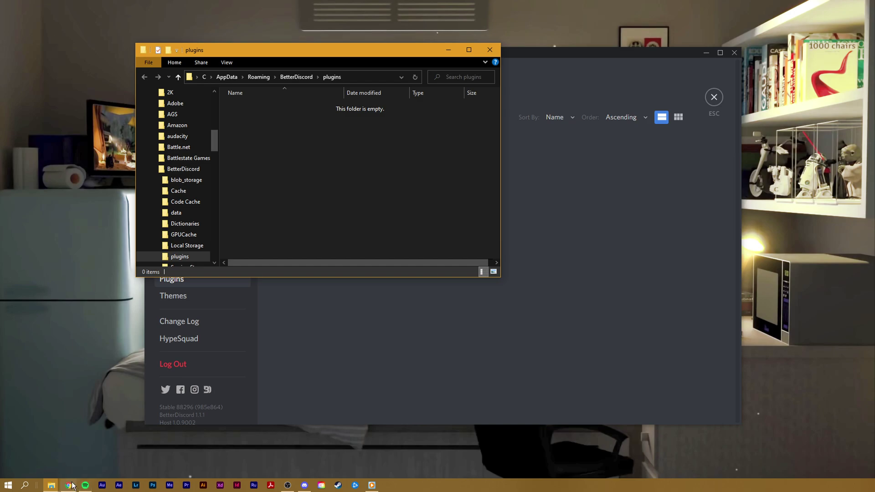
Download the EmojiStatistics plugin file from its betterdiscord.app page
click(85, 486)
click(271, 42)
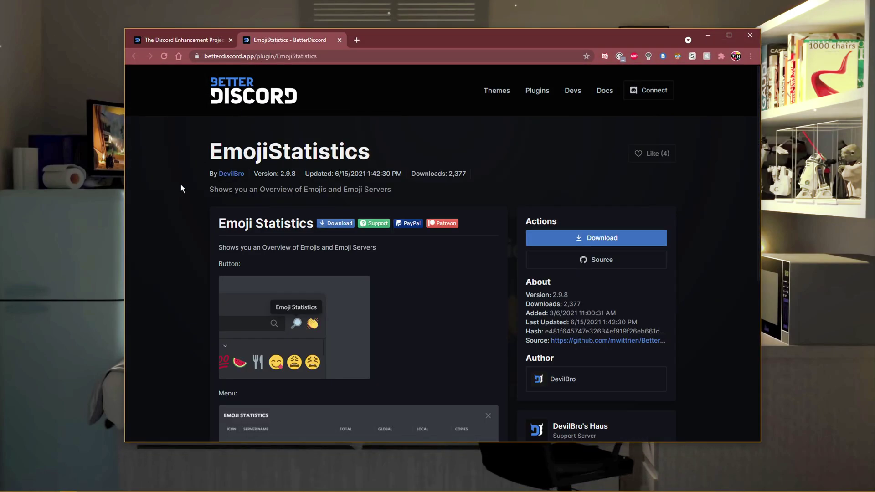
scroll(177, 190, down, 1)
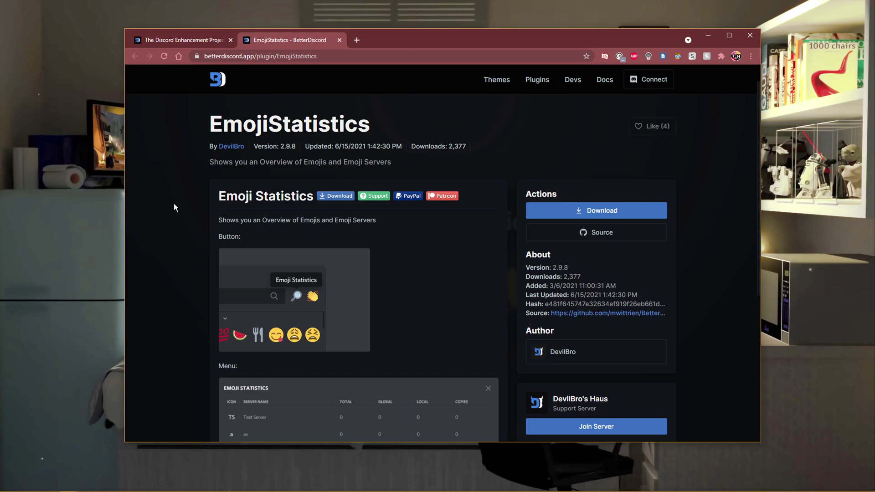
click(597, 210)
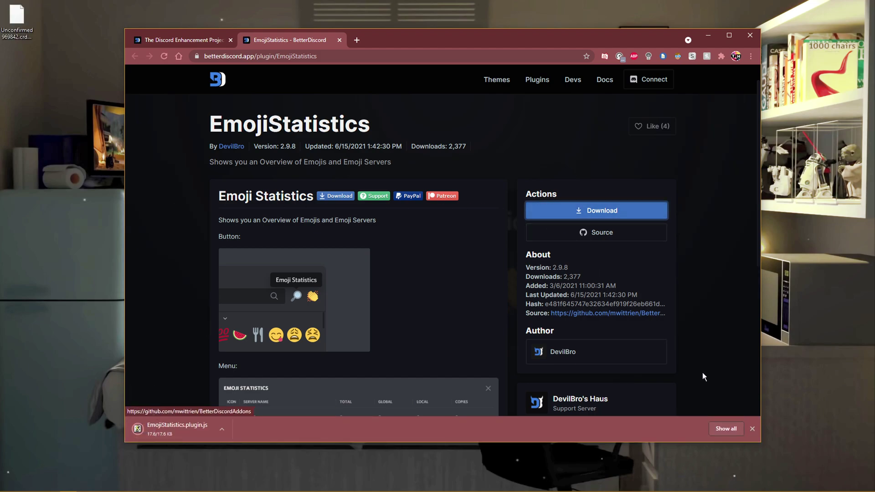
click(753, 428)
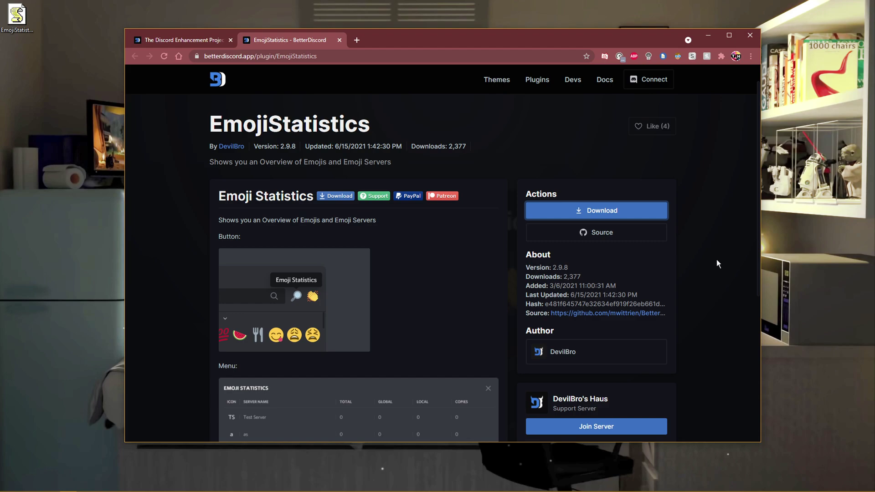
Move the EmojiStatistics .plugin.js file into the BetterDiscord plugins folder
click(709, 35)
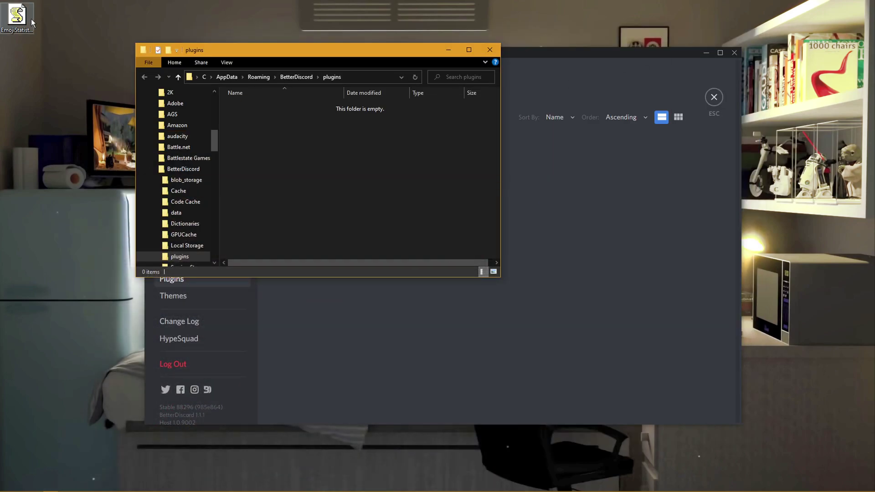
drag(105, 46, 105, 58)
mouse_move(85, 63)
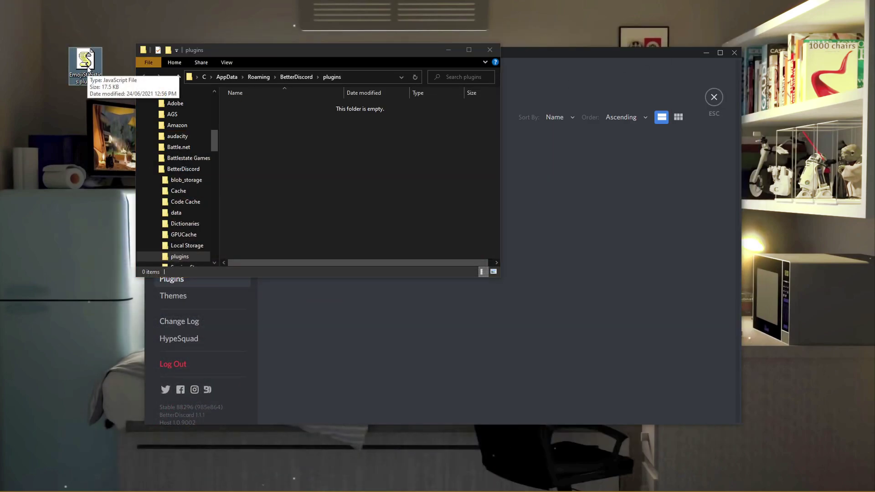
drag(87, 68, 266, 142)
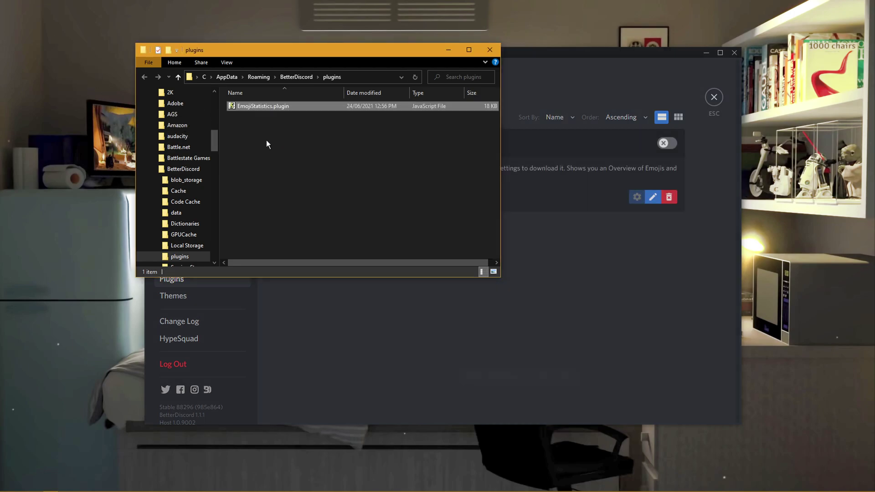
click(266, 140)
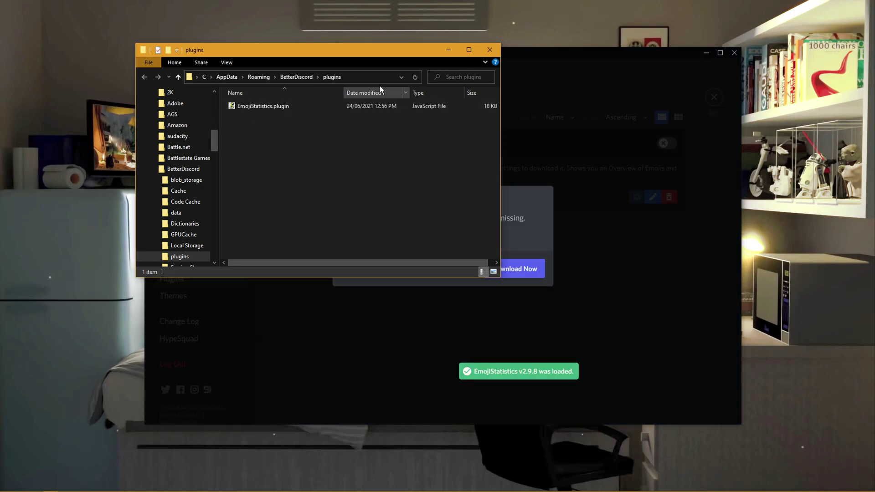
Download the missing BDFDB library, enable EmojiStatistics, and close its change log
click(444, 49)
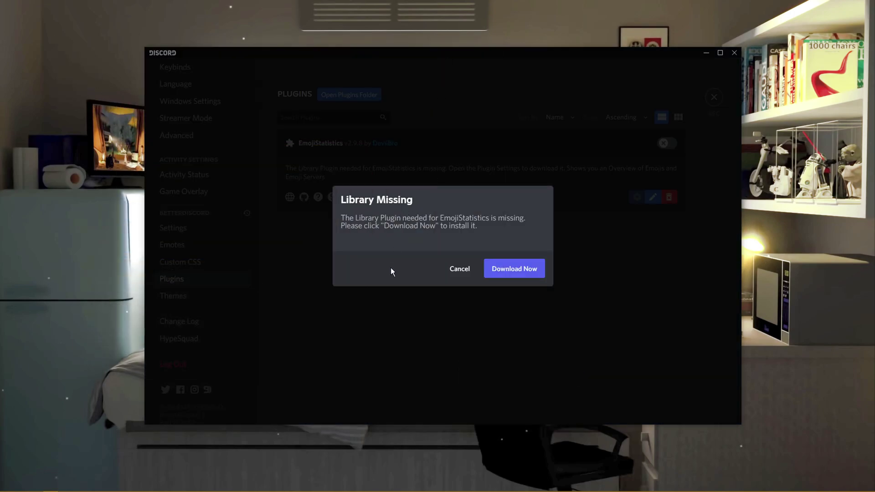
click(514, 269)
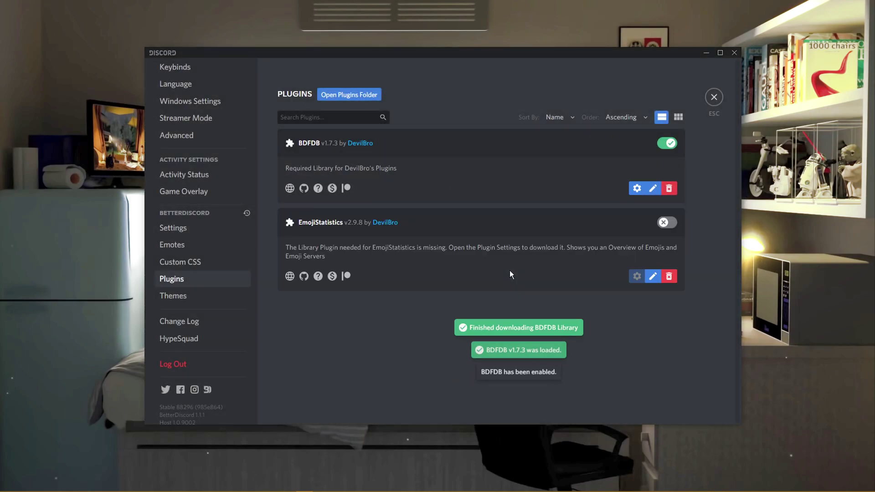
click(665, 222)
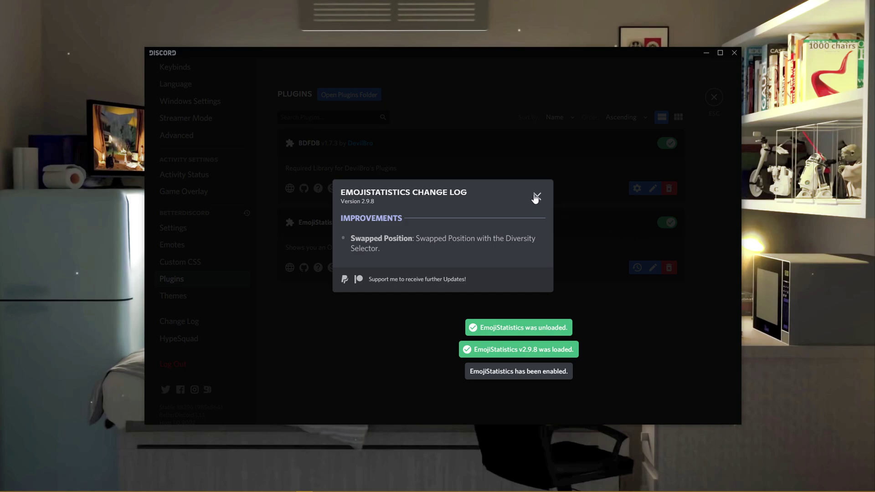
click(537, 198)
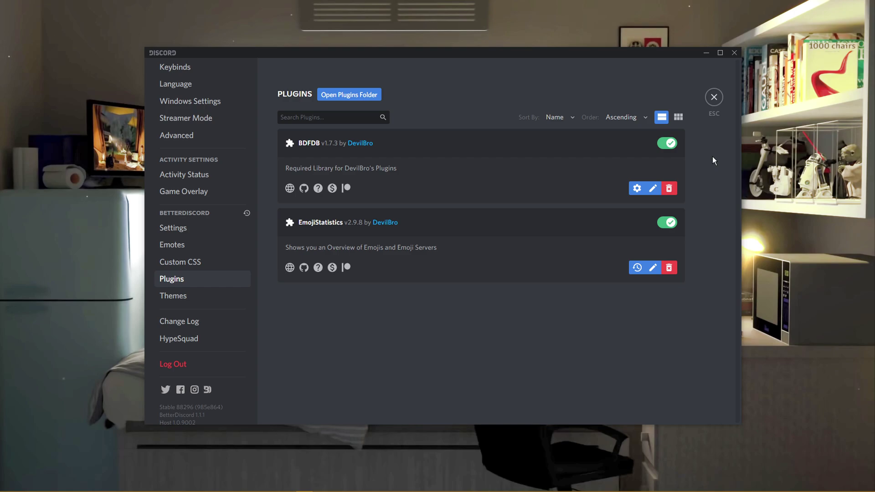
Reopen Settings > Plugins to confirm BDFDB and EmojiStatistics are enabled
click(714, 97)
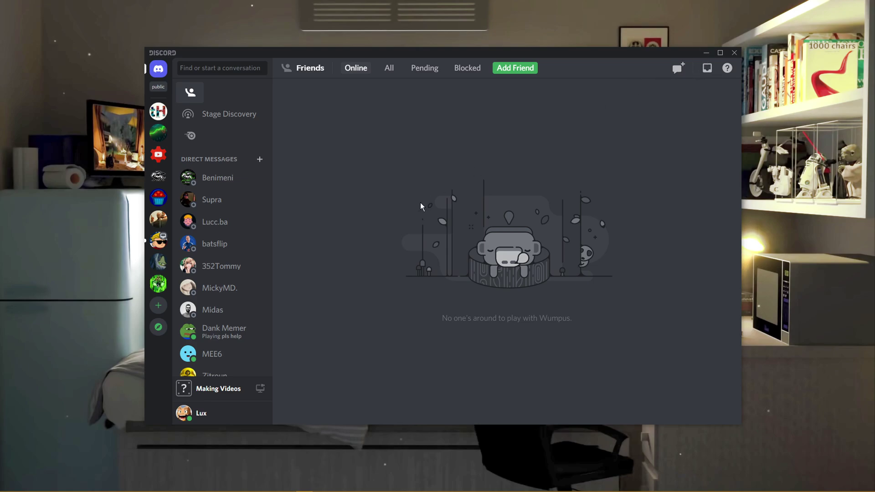
click(259, 413)
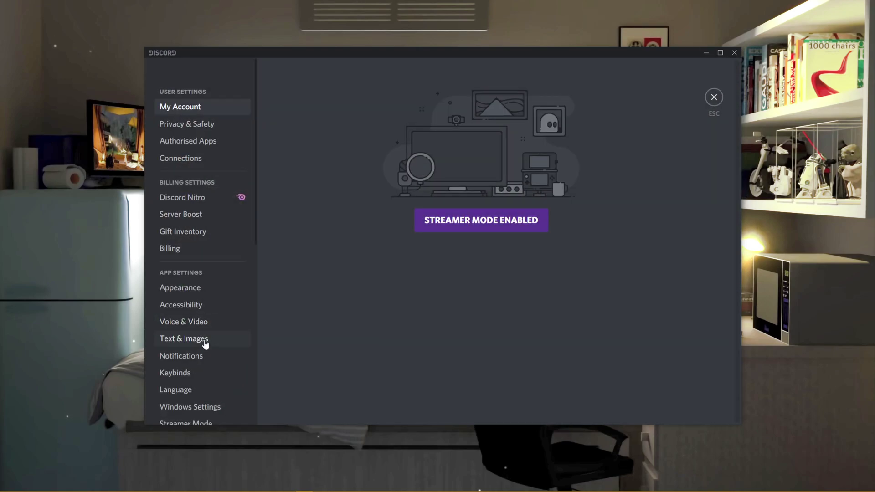
scroll(205, 328, down, 10)
click(172, 236)
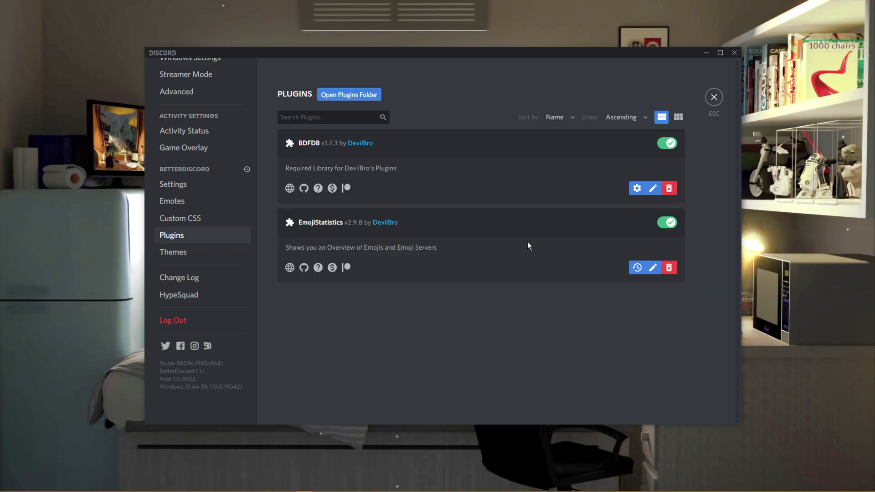